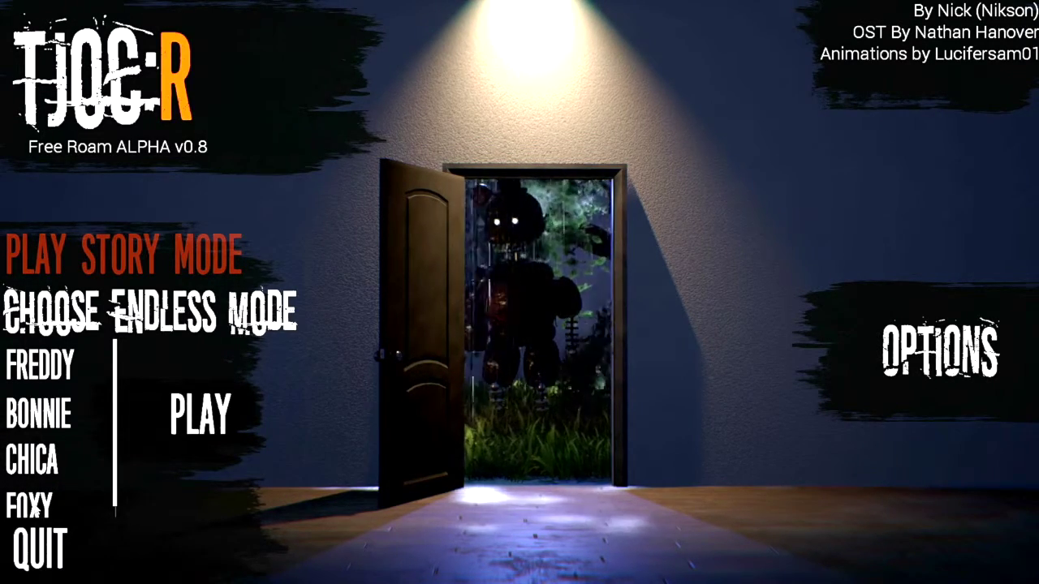
scroll(41, 431, "down", 1)
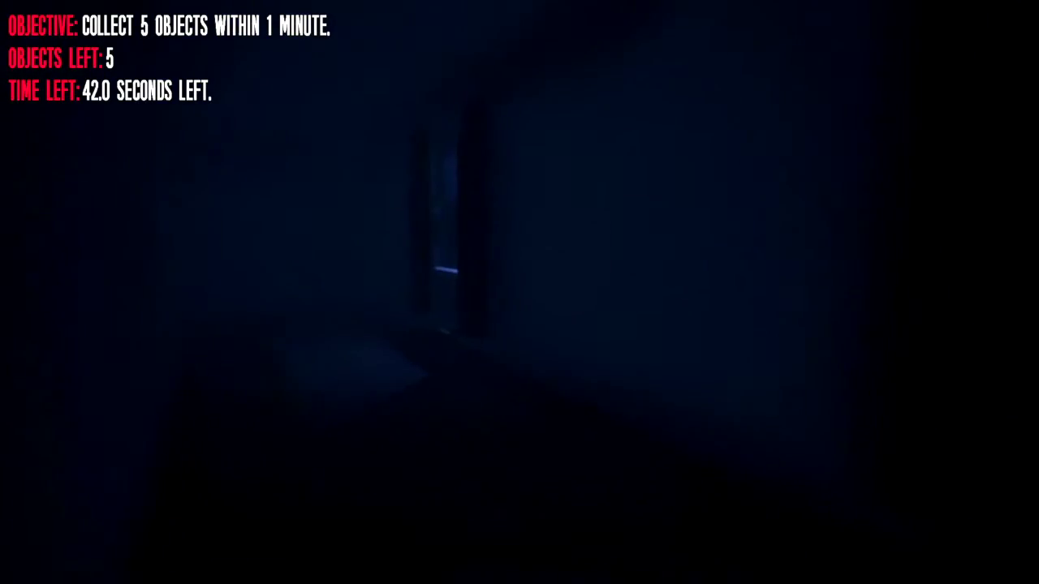
Shine the flashlight over the room and shelf, then walk into the dark room.
key("f")
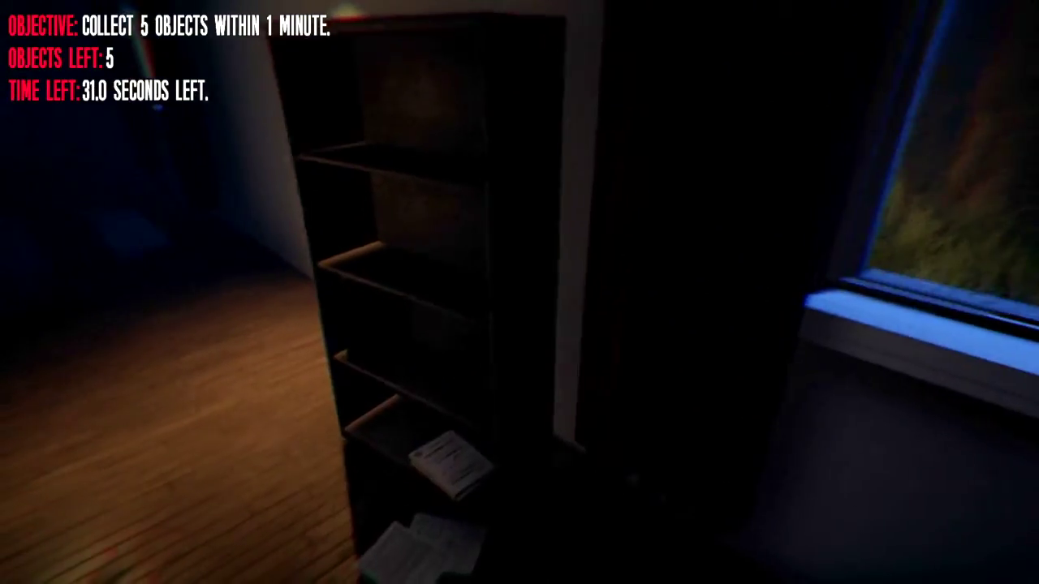
key("f")
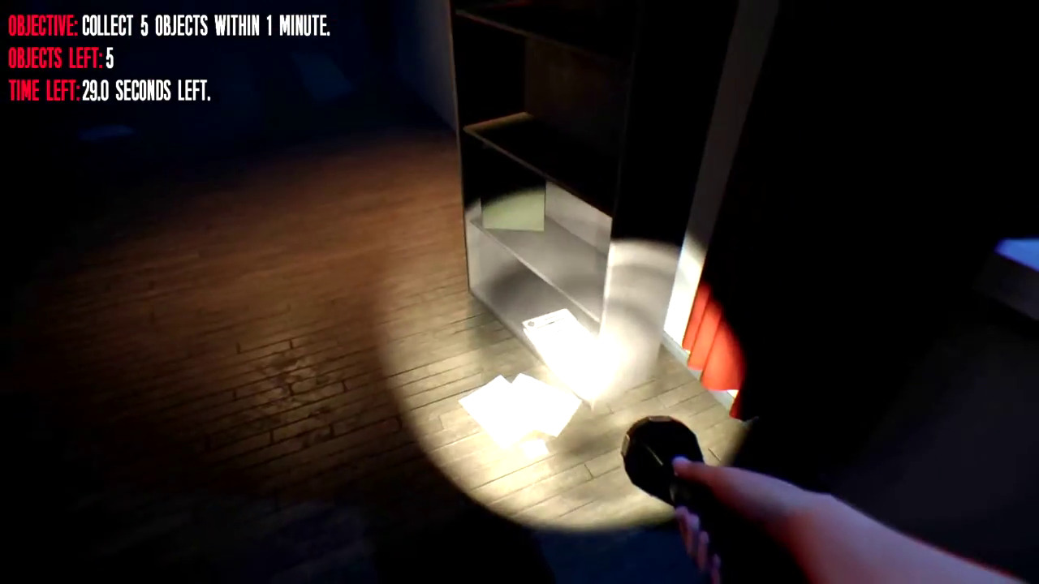
key("f")
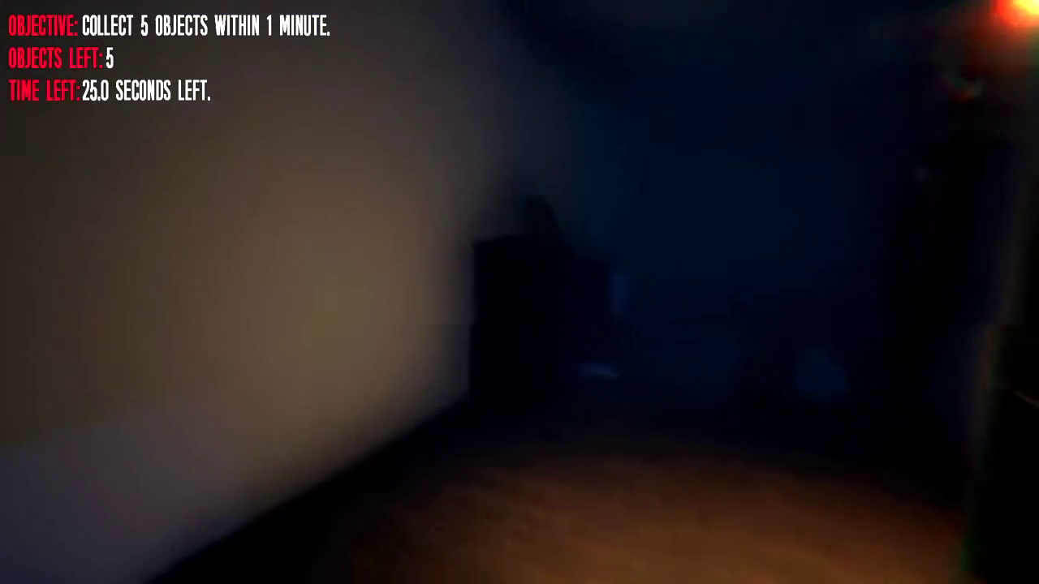
key("w")
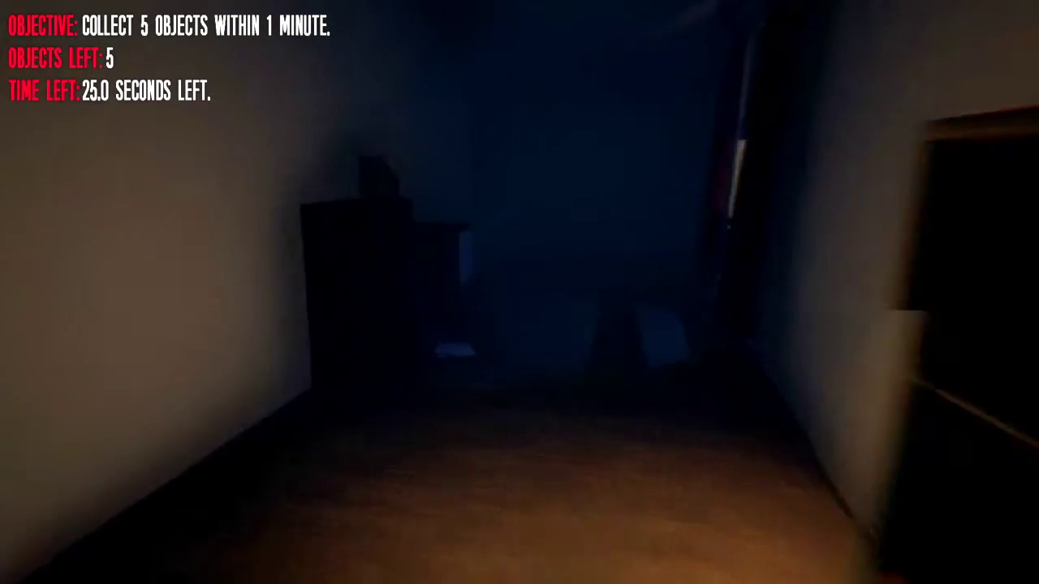
key("w")
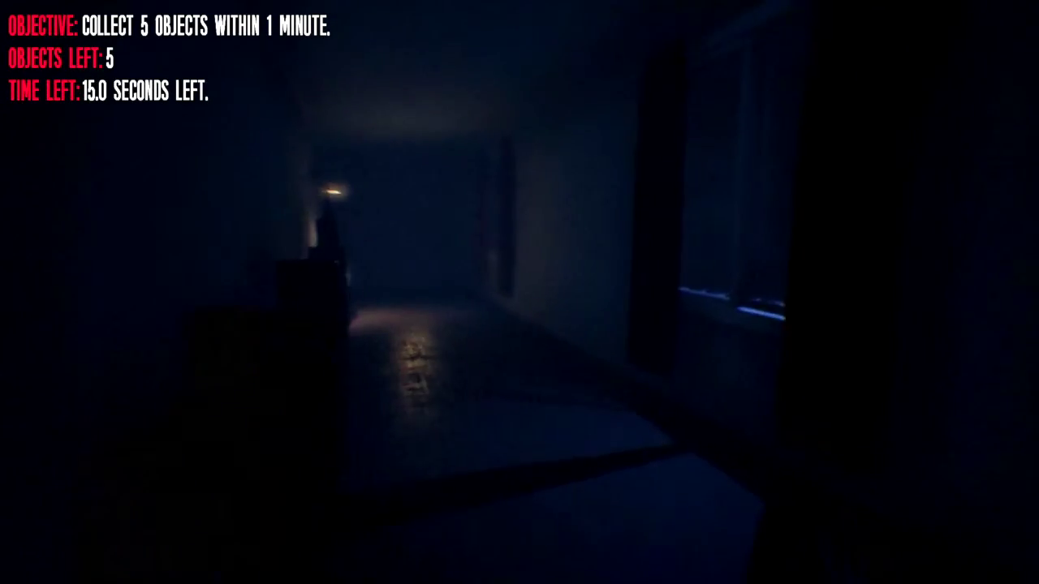
With the flashlight on, walk down the hallway to the box by the flag.
key("f")
key("w")
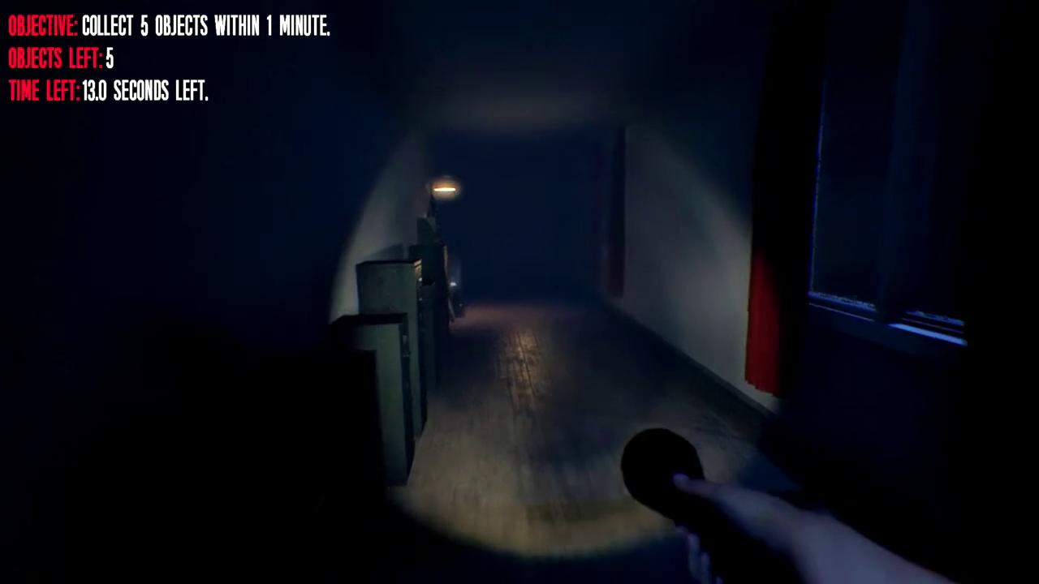
key("w")
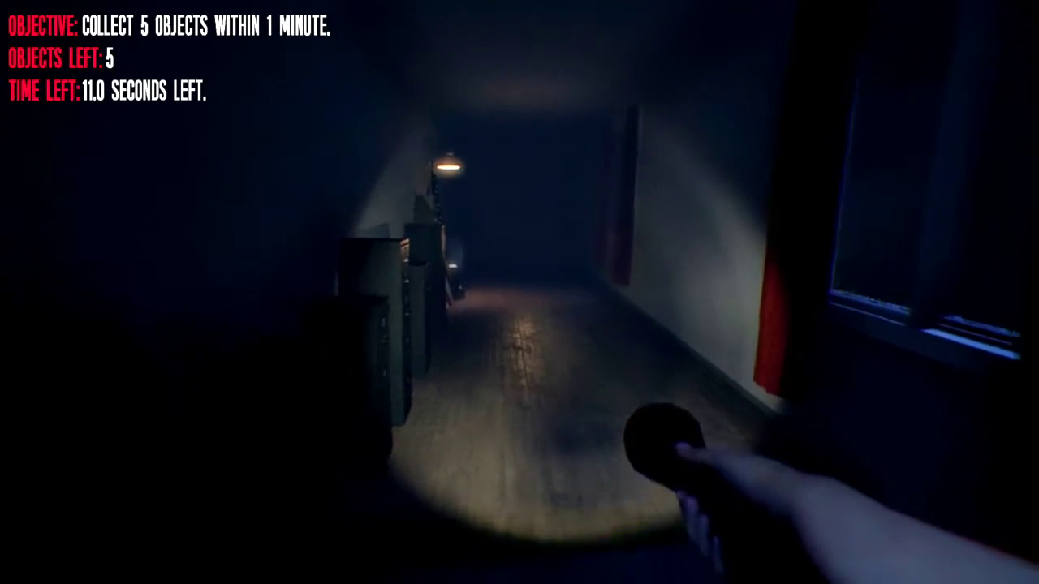
key("w")
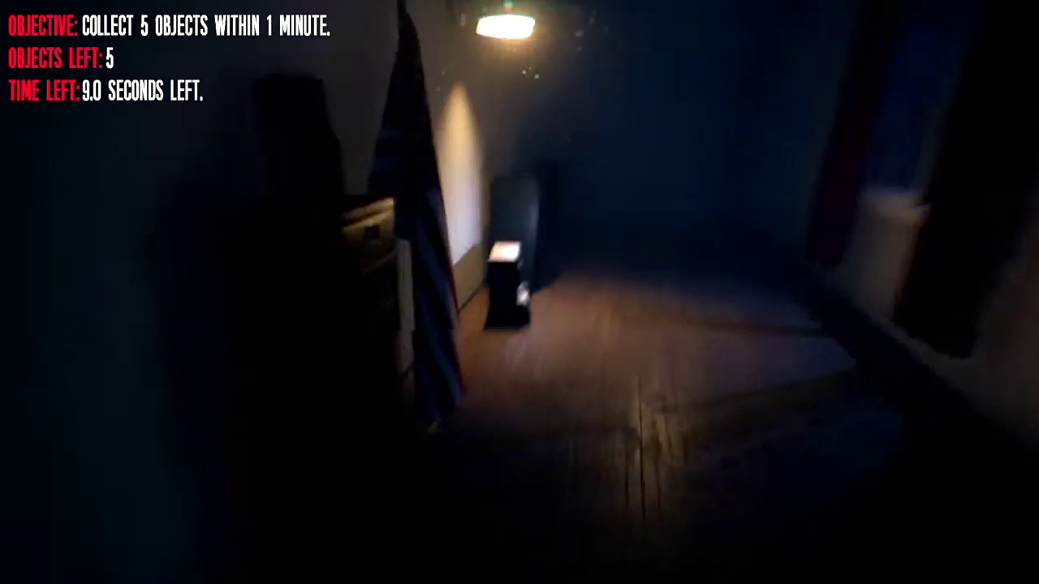
key("w")
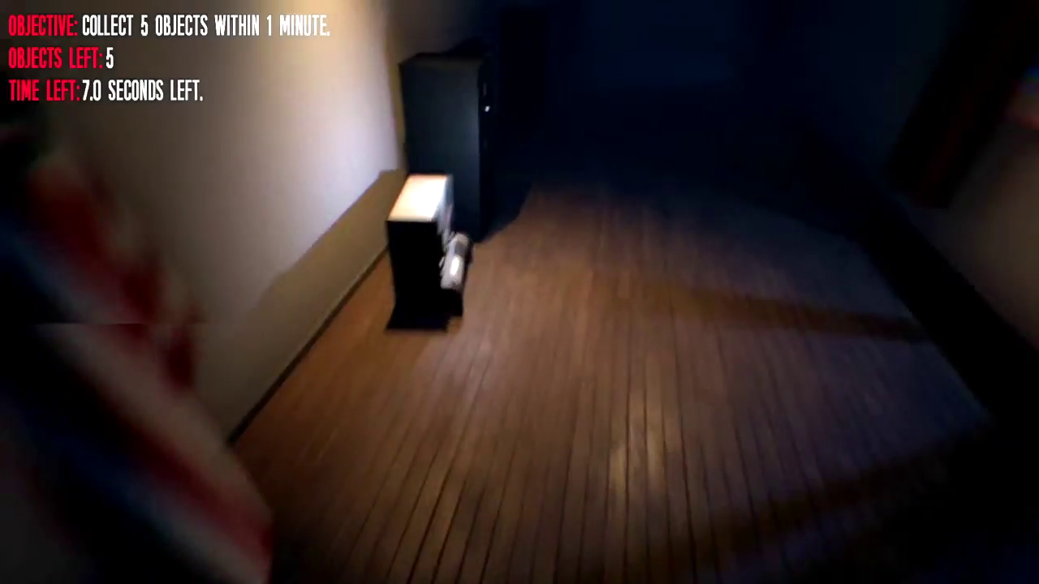
key("w")
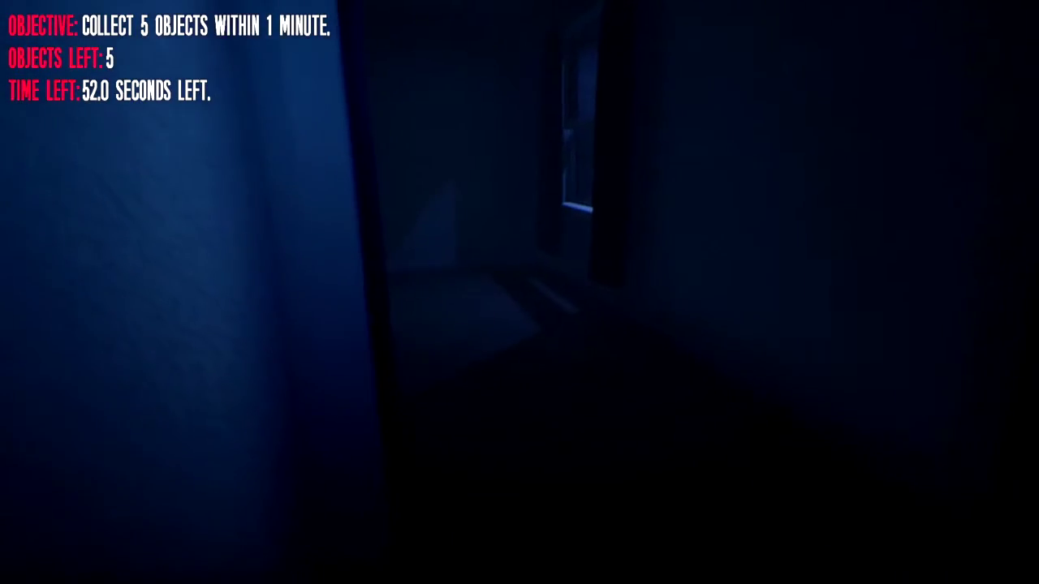
Walk through the dark room and lit hallway and collect the lit cabinet object.
key("w")
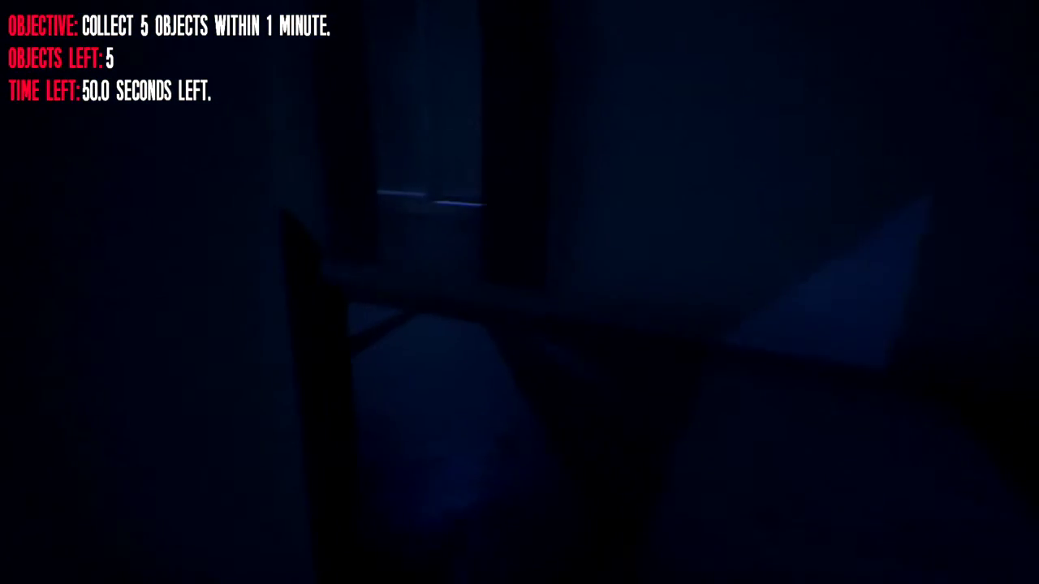
key("w")
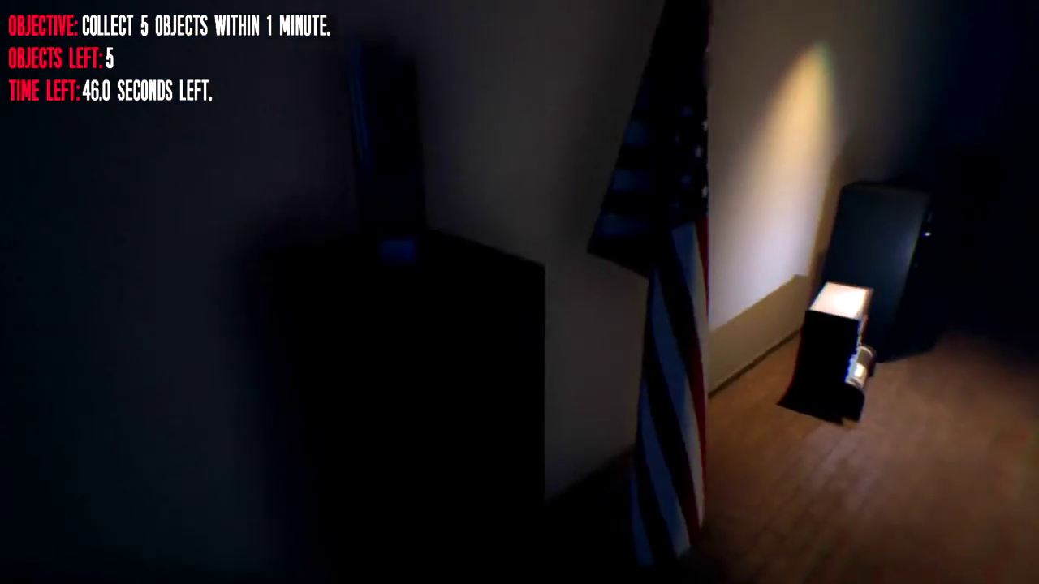
key("w")
key("w")
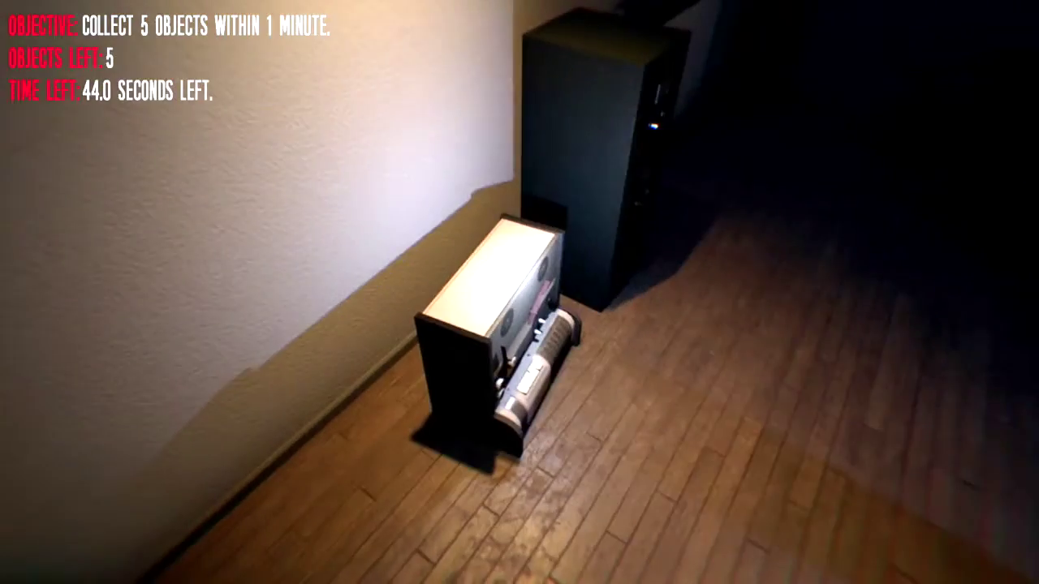
key("e")
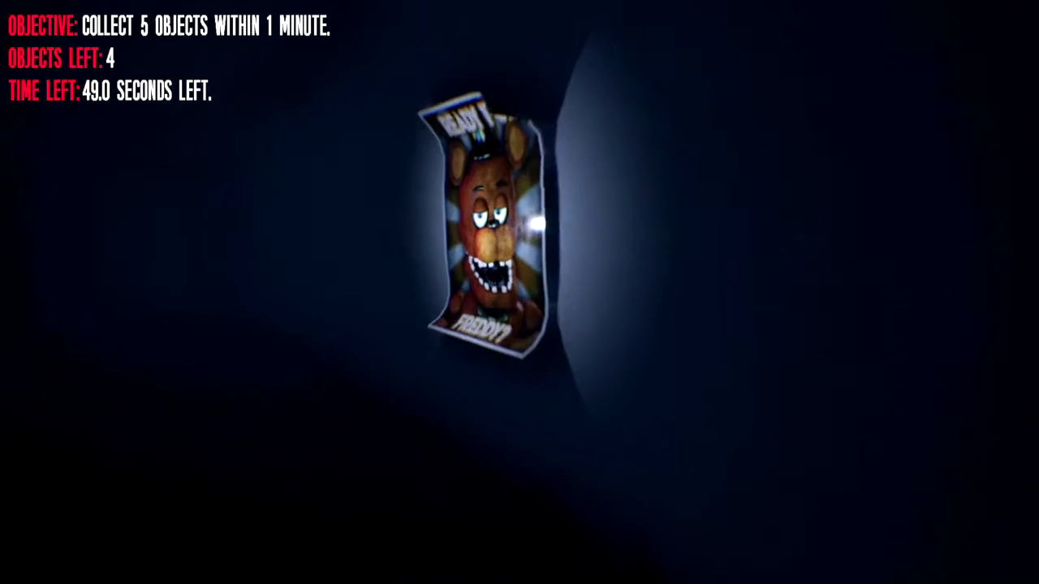
Collect the Freddy poster and the table object, then move into the lit corridor.
key("w")
key("e")
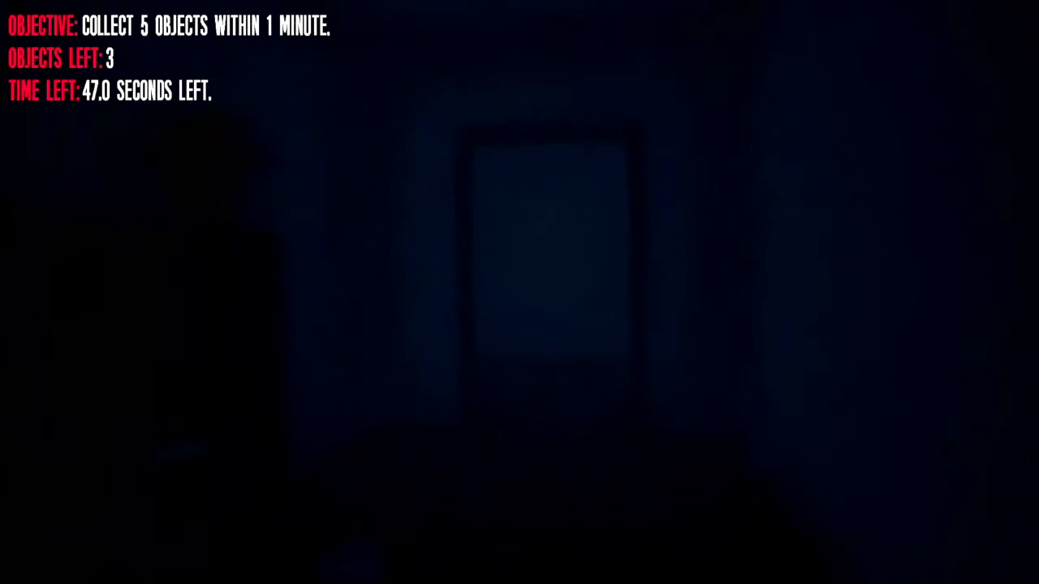
key("w")
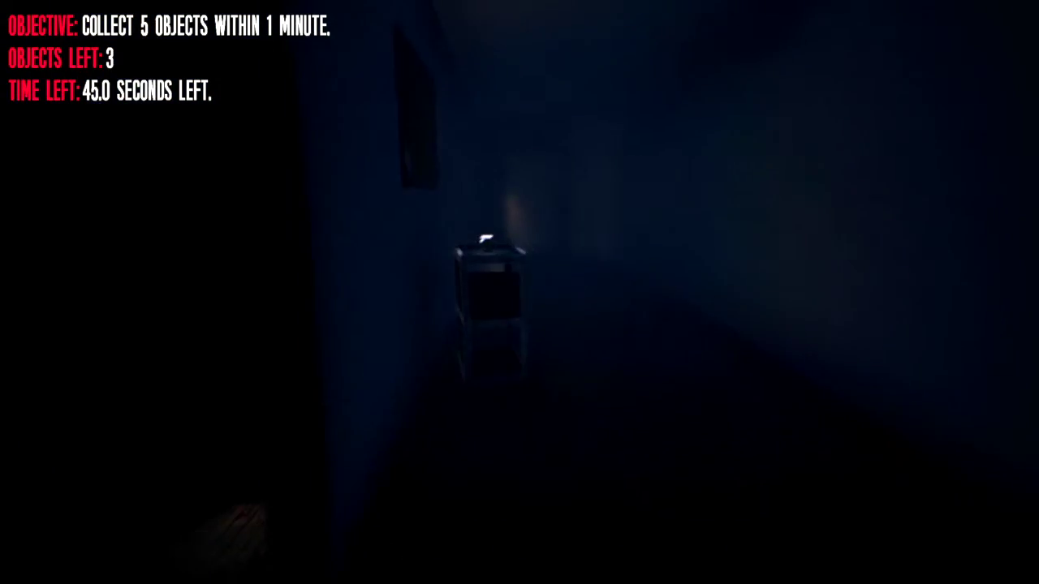
key("w")
key("e")
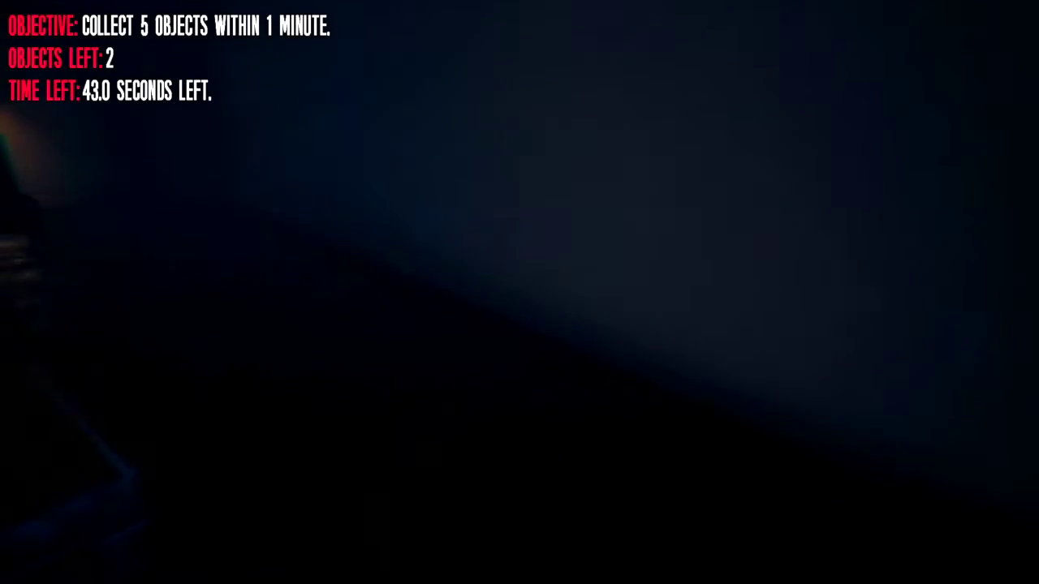
key("w")
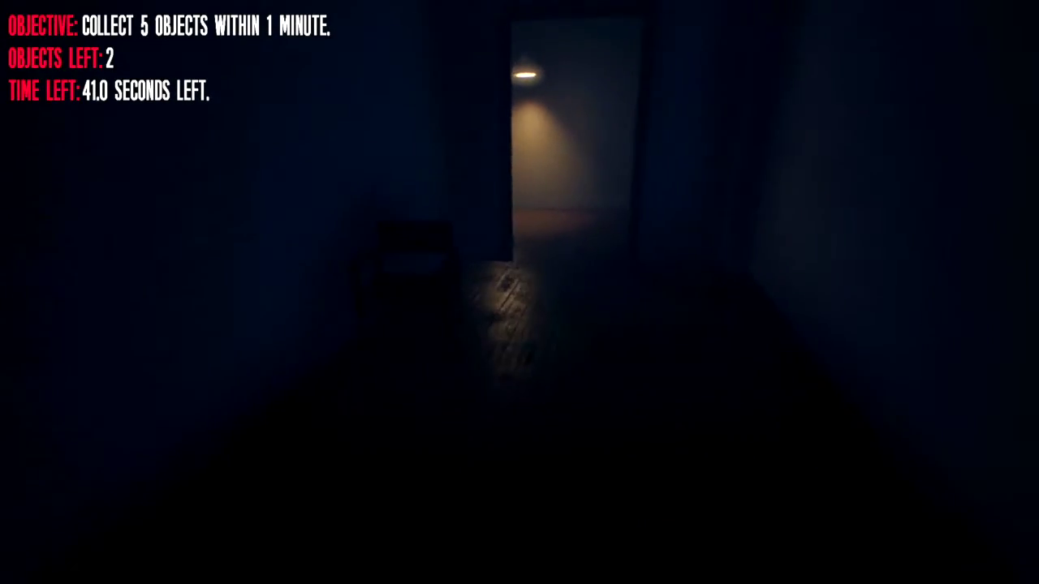
key("w")
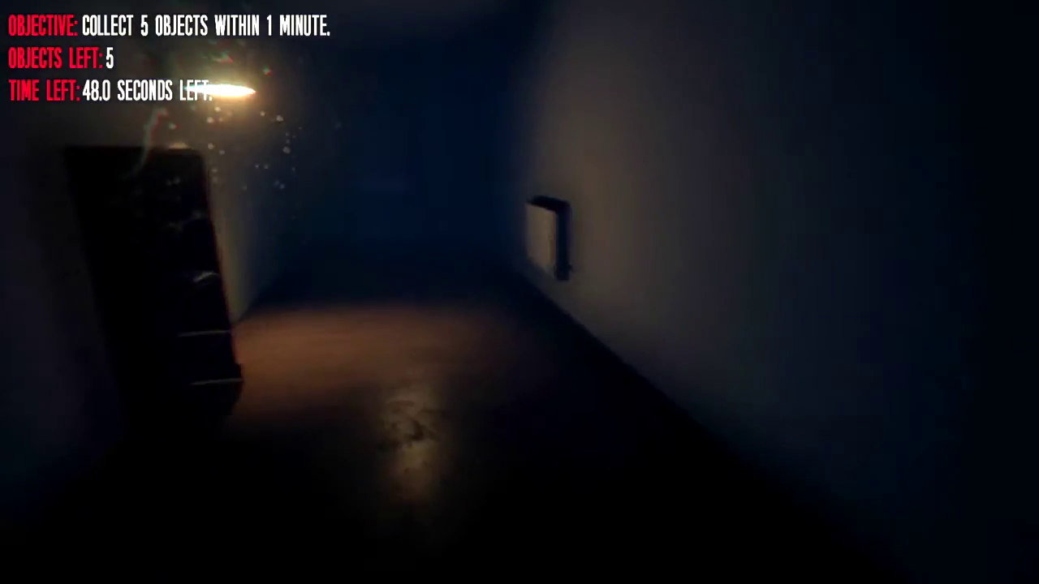
key("w")
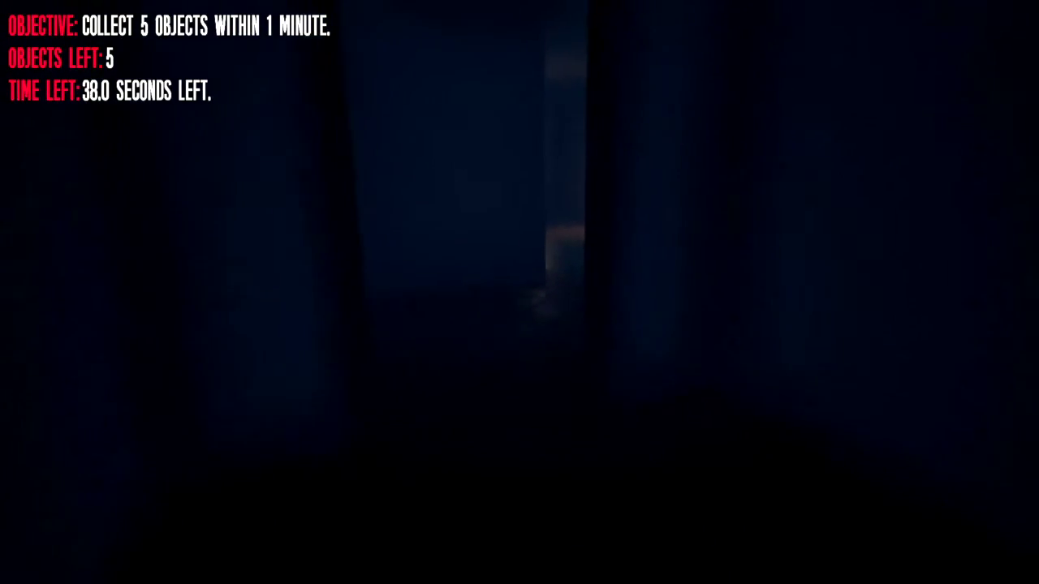
Walk past the shelf and lamp, cross the dark room, and pass the bookshelf hallway.
key("w")
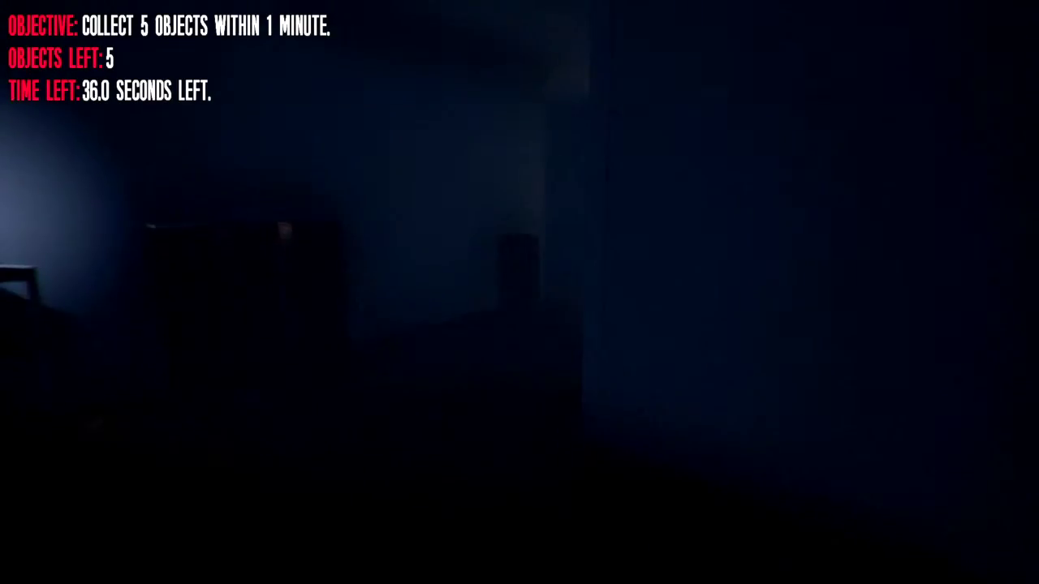
key("w")
key("w")
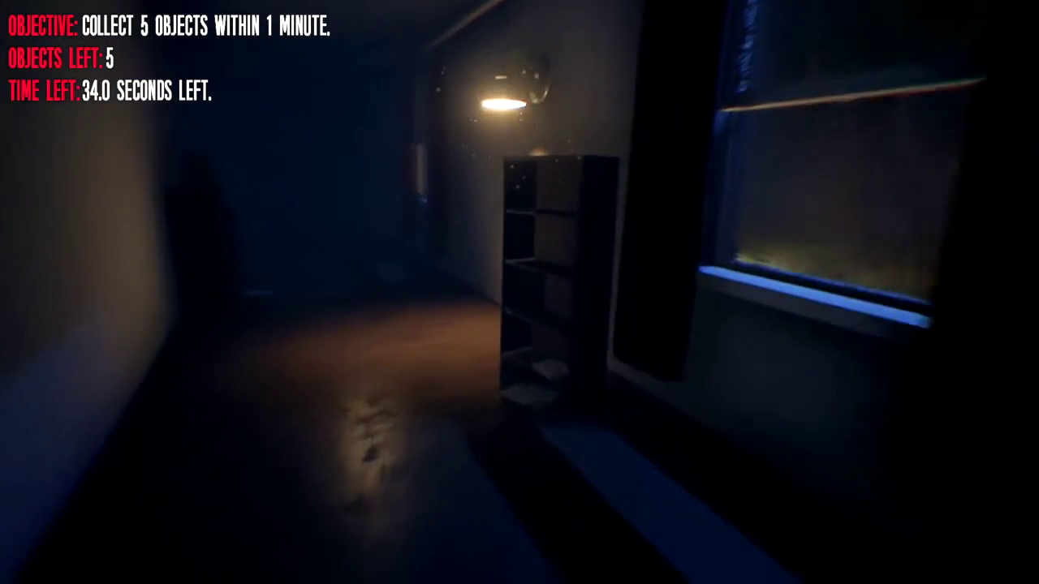
key("w")
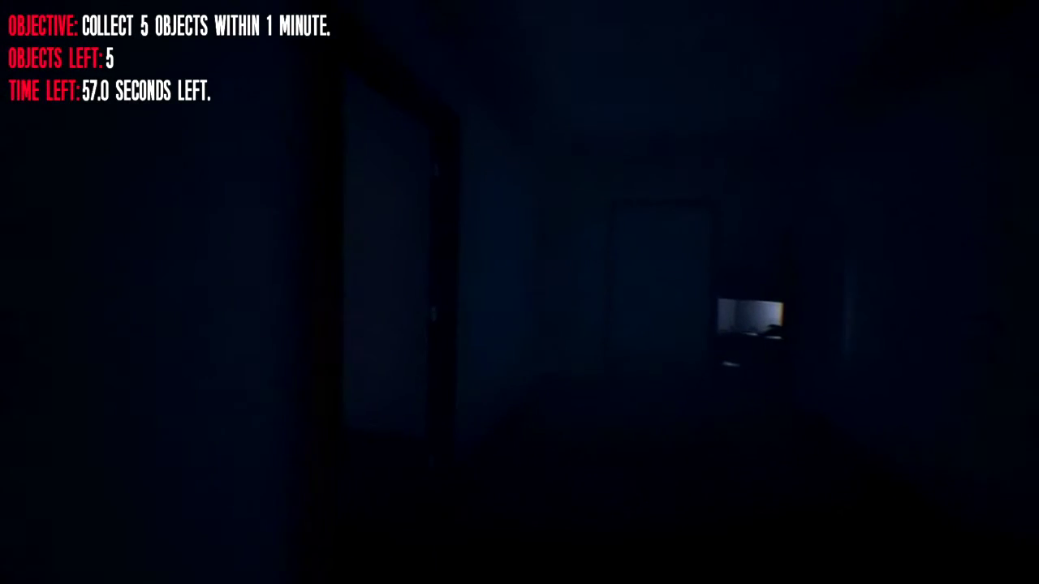
Pick up the nearby lit object and the glowing object on the shelf.
key("w")
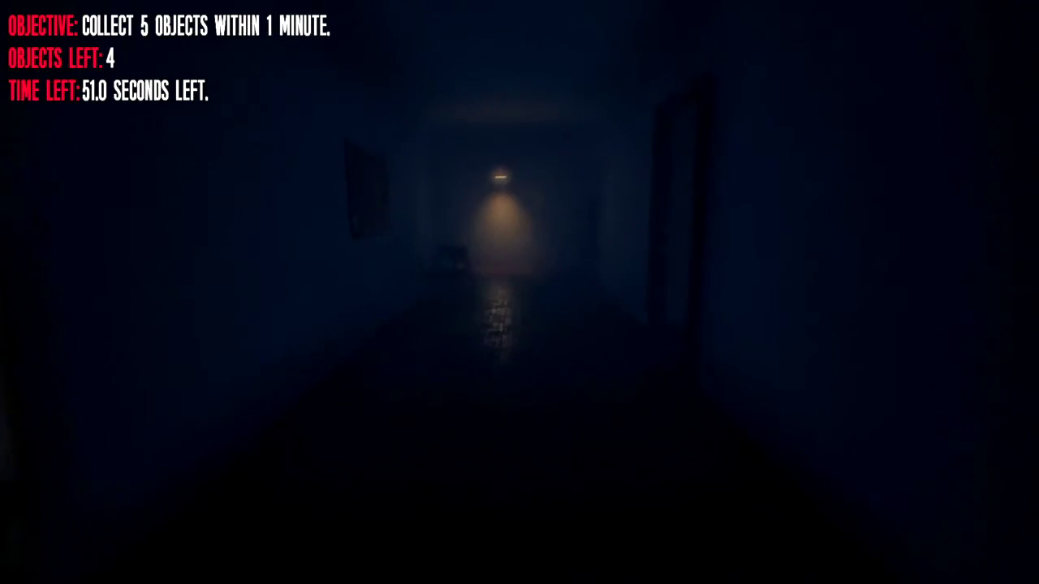
key("w")
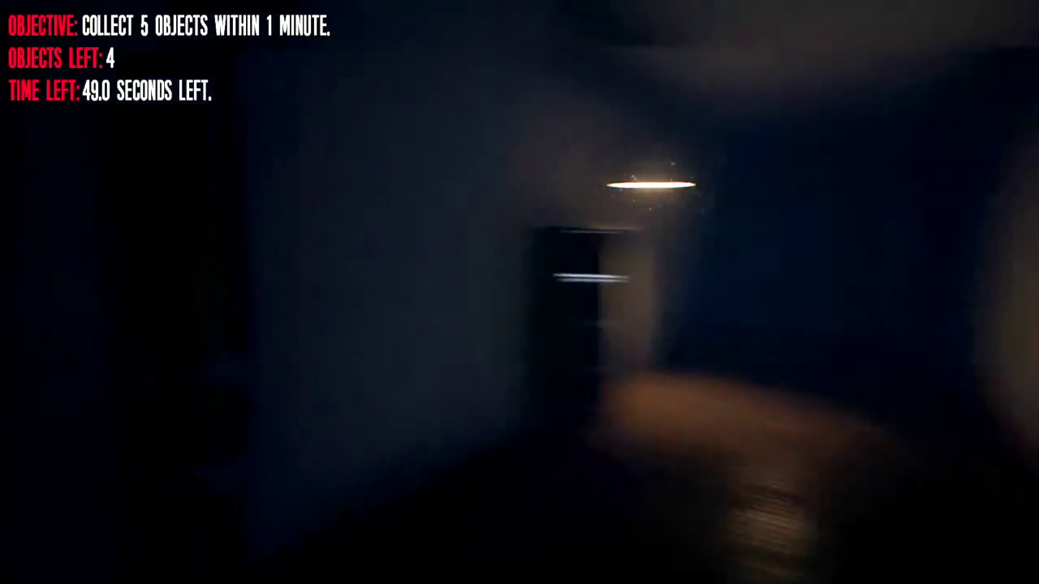
key("w")
key("e")
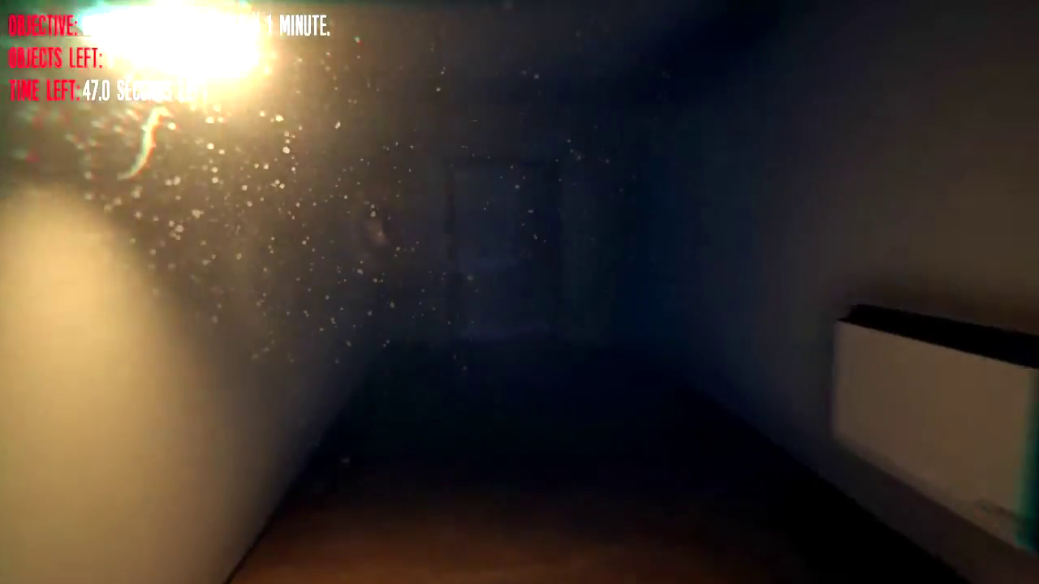
Move through the doorways toward the bookshelf and along the lamp-lit corridors.
key("w")
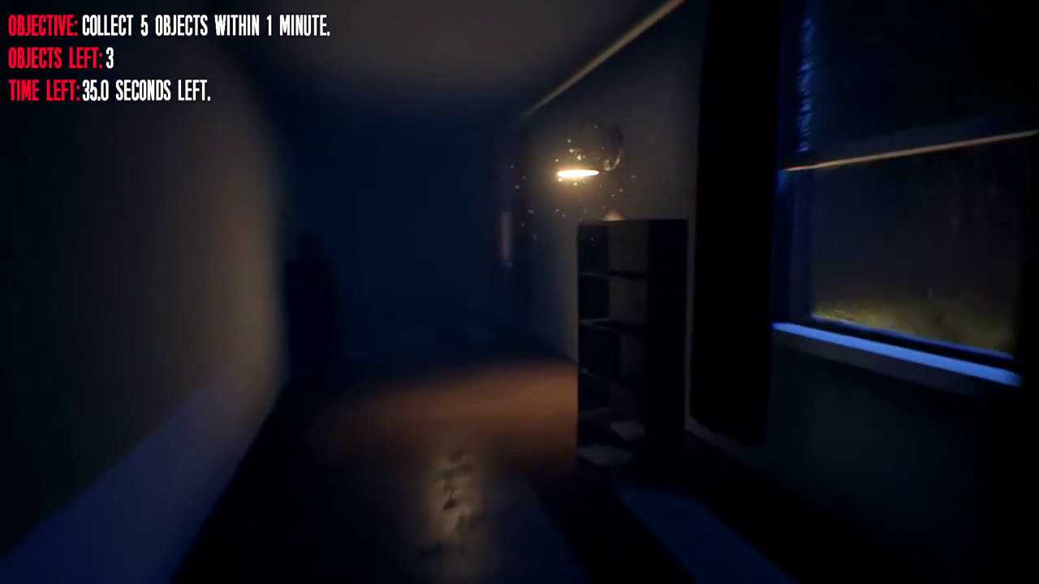
key("w")
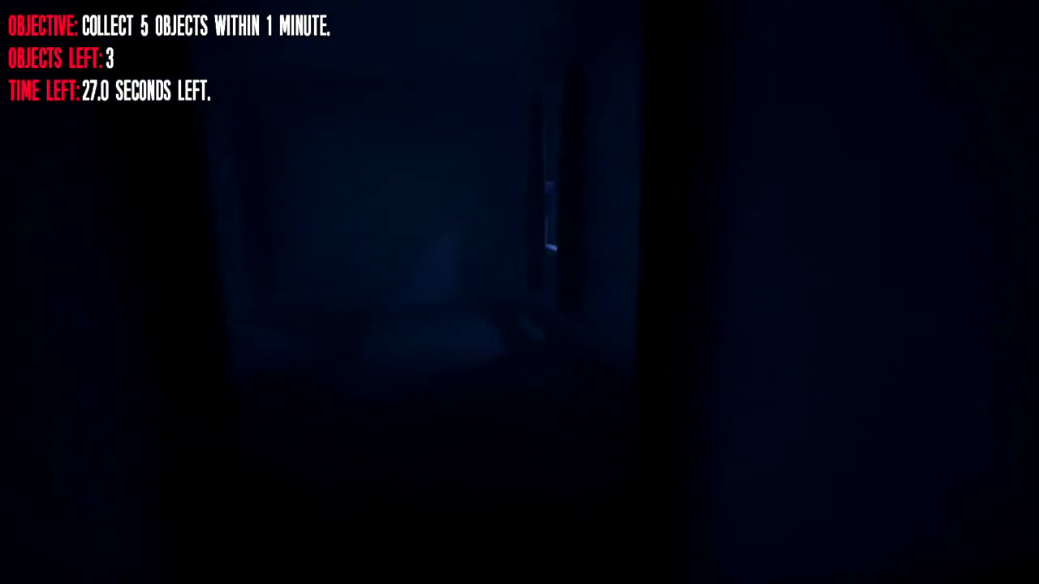
key("w")
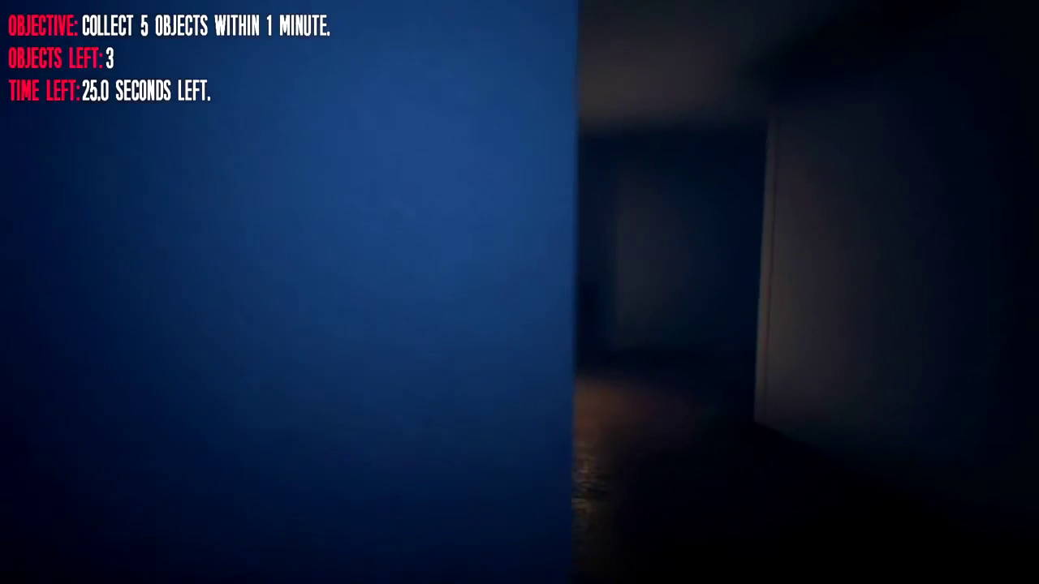
key("w")
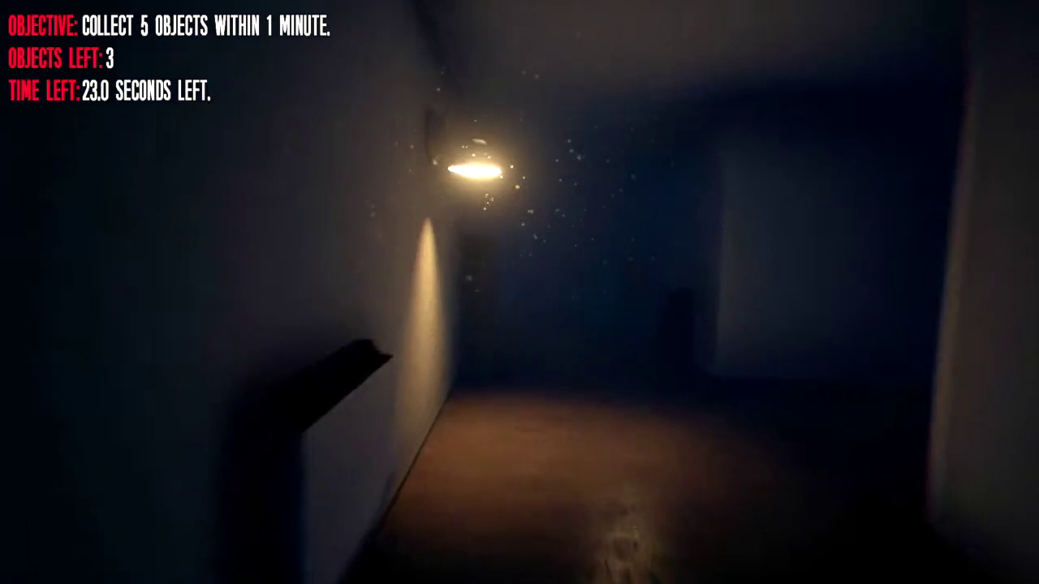
key("w")
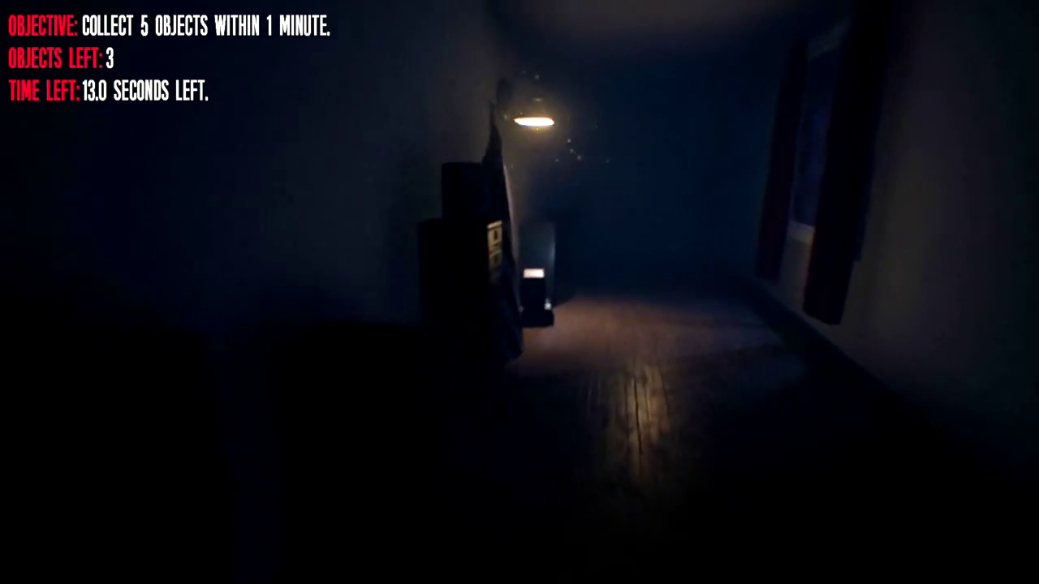
Grab the box beside the wall in the flag room, then run toward the window.
key("w")
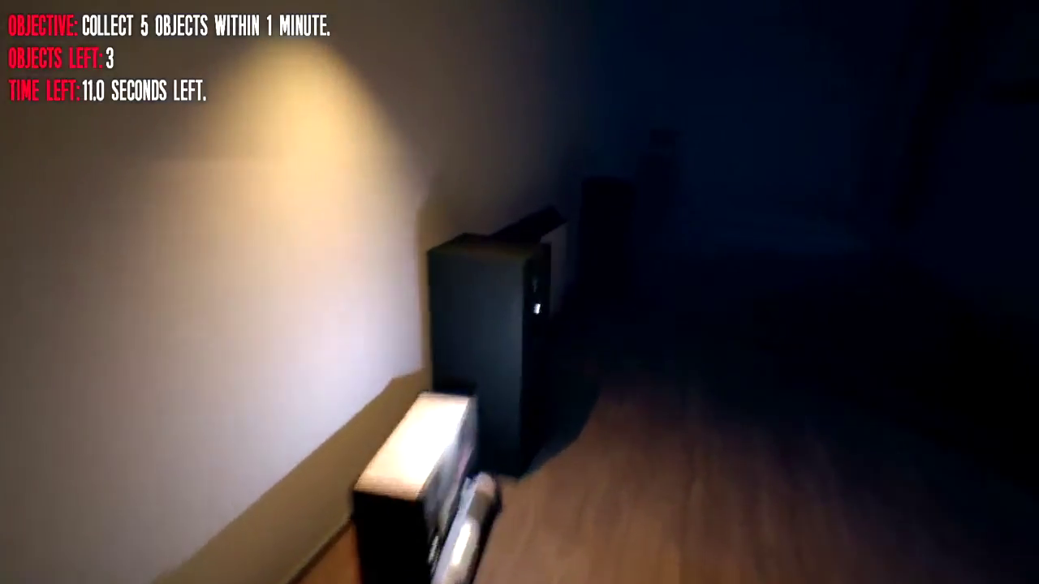
key("w")
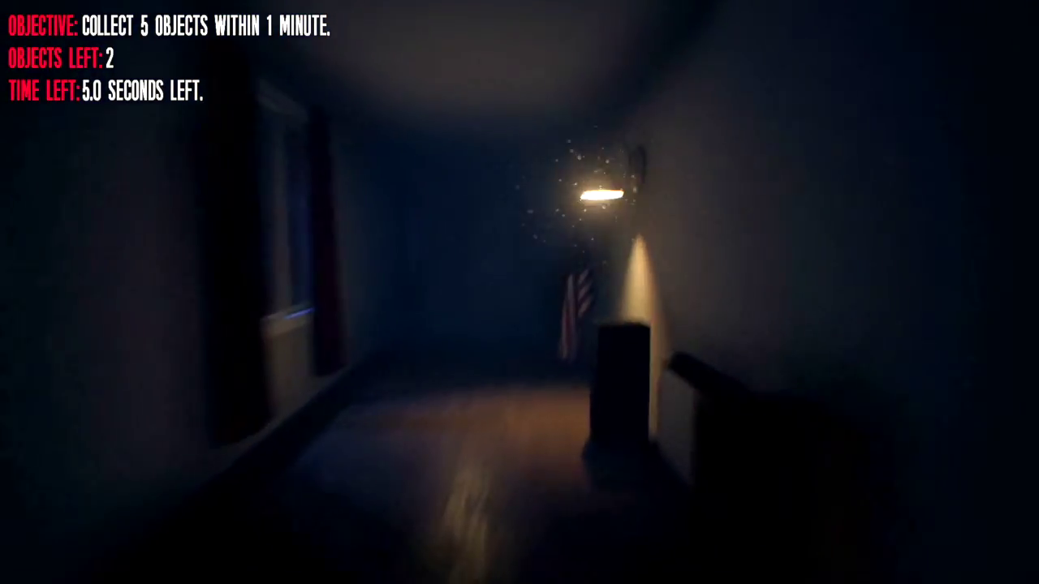
key("w")
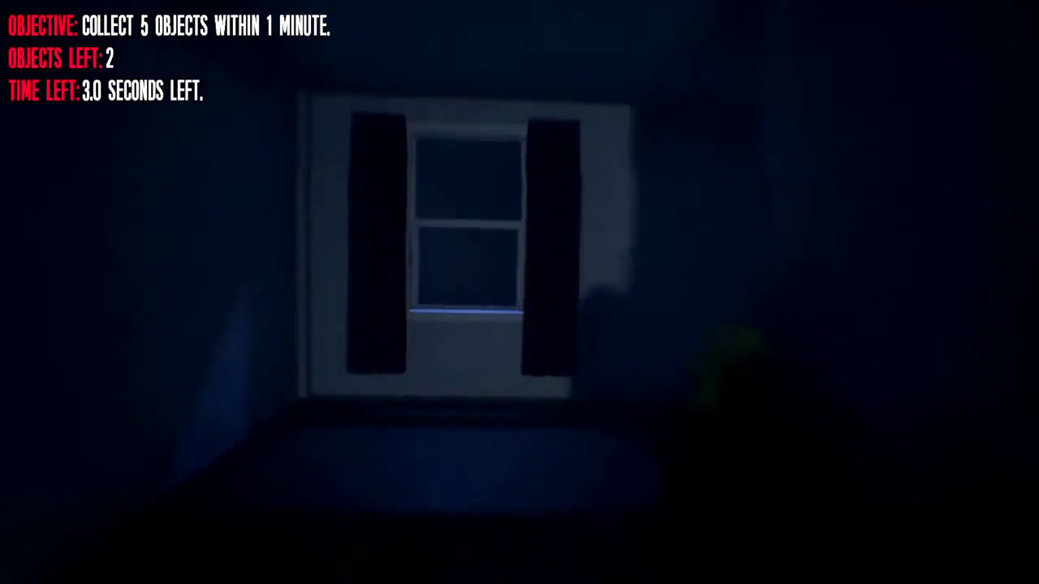
key("w")
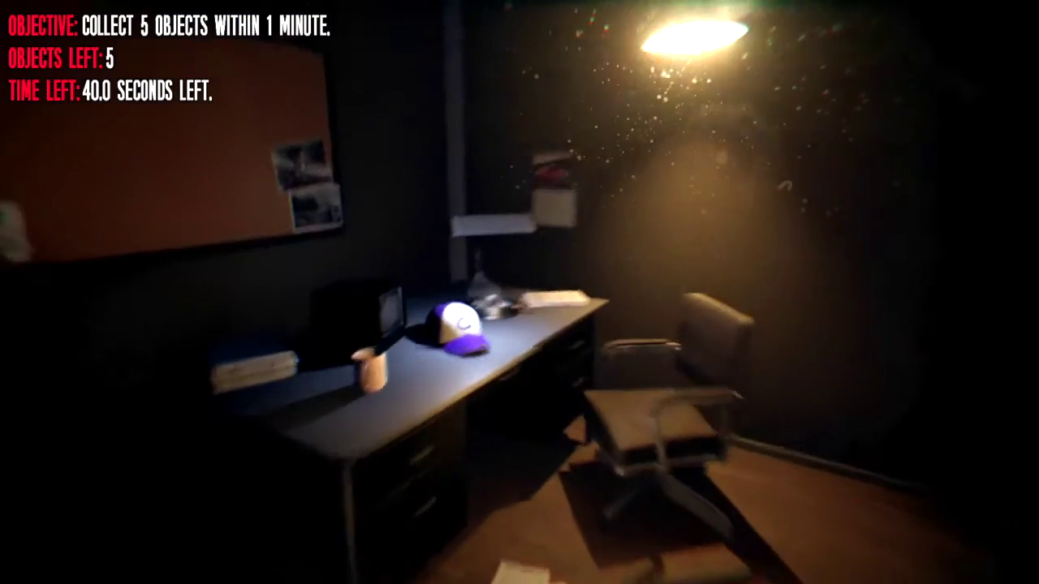
Pick up the purple cap from the desk and the poster on the wall, flashlight off.
key("e")
key("f")
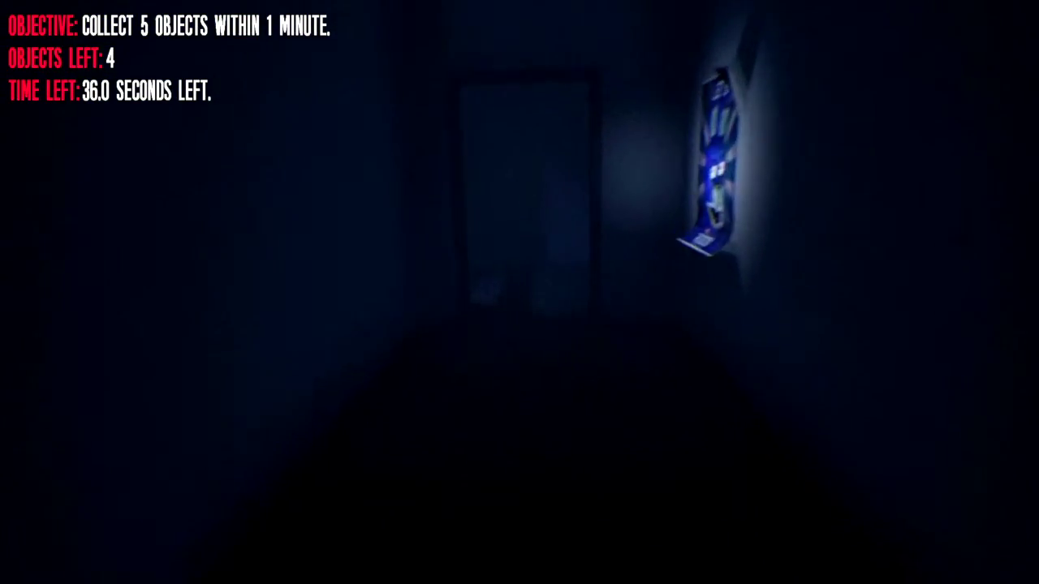
key("e")
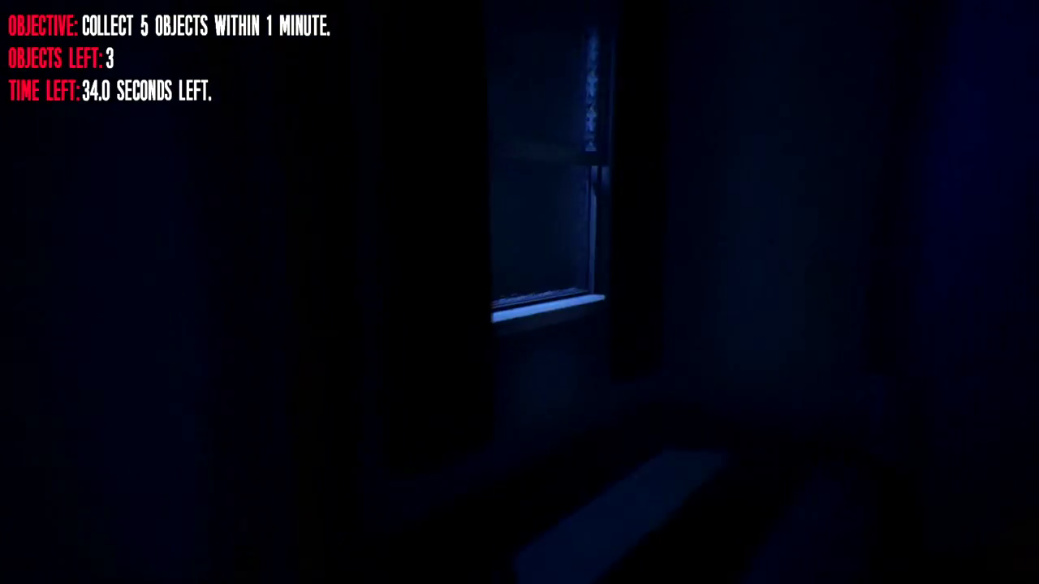